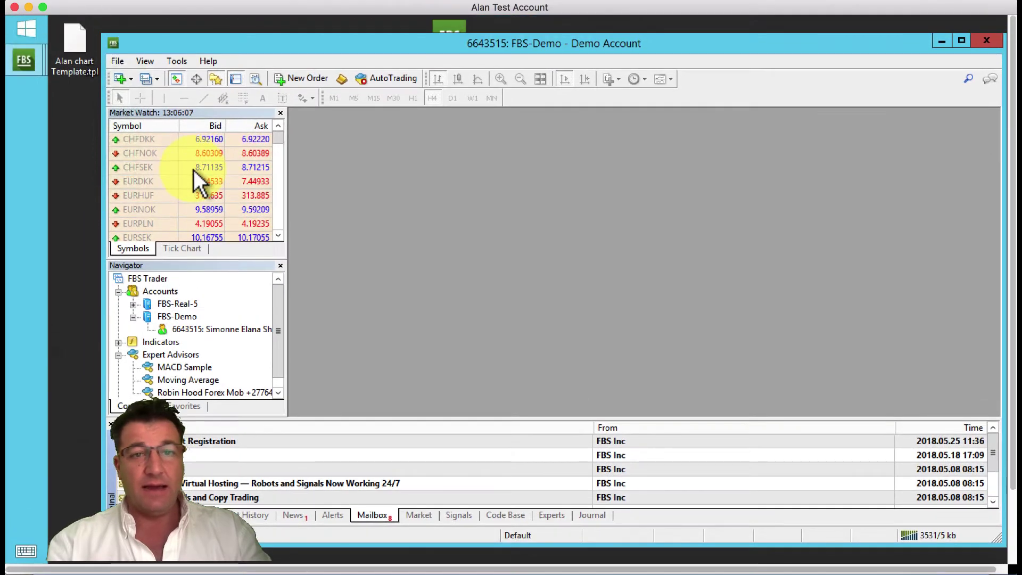
Step: Scroll the Market Watch list down to GBPJPYm and select it
click(276, 140)
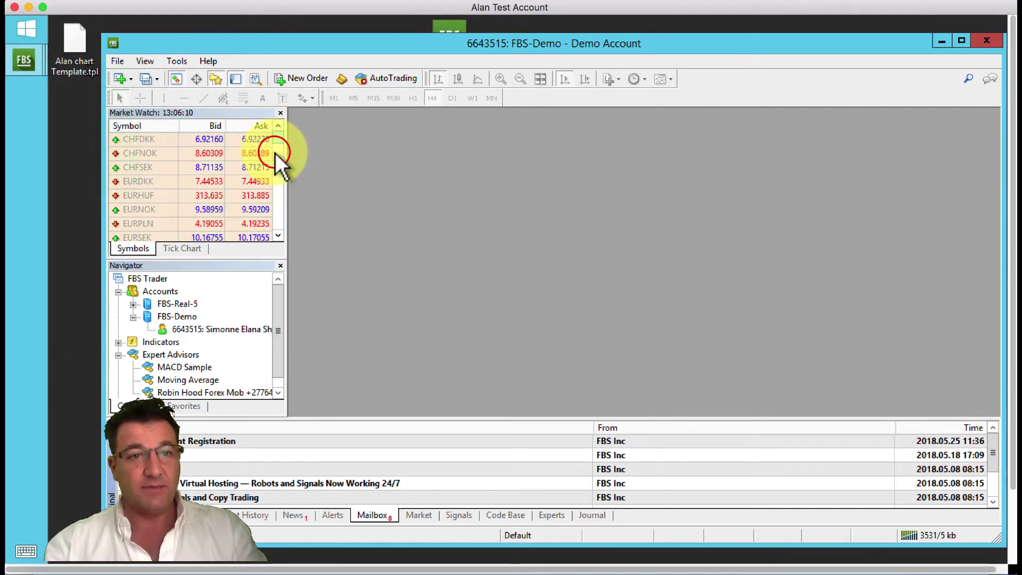
click(276, 153)
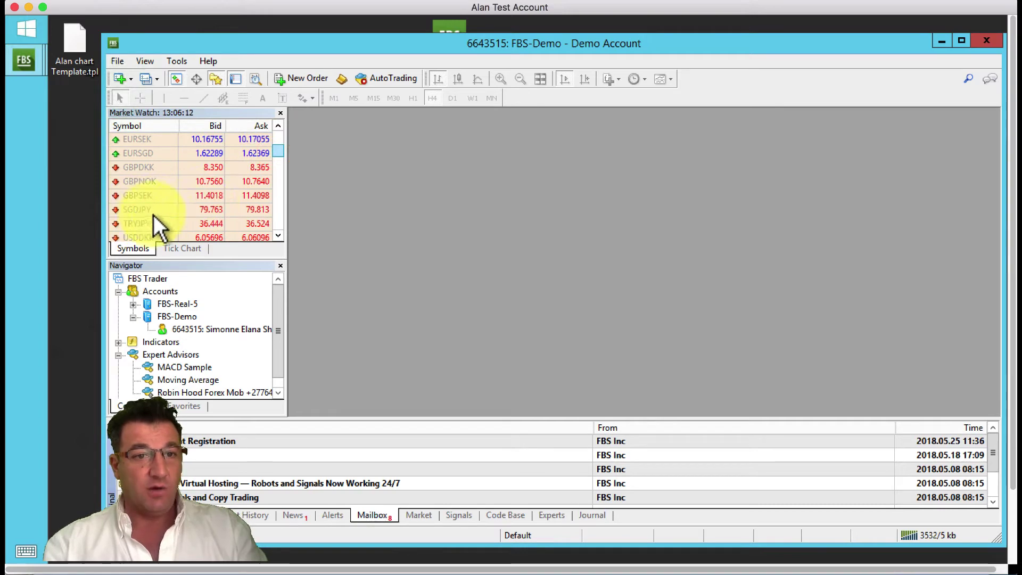
click(278, 203)
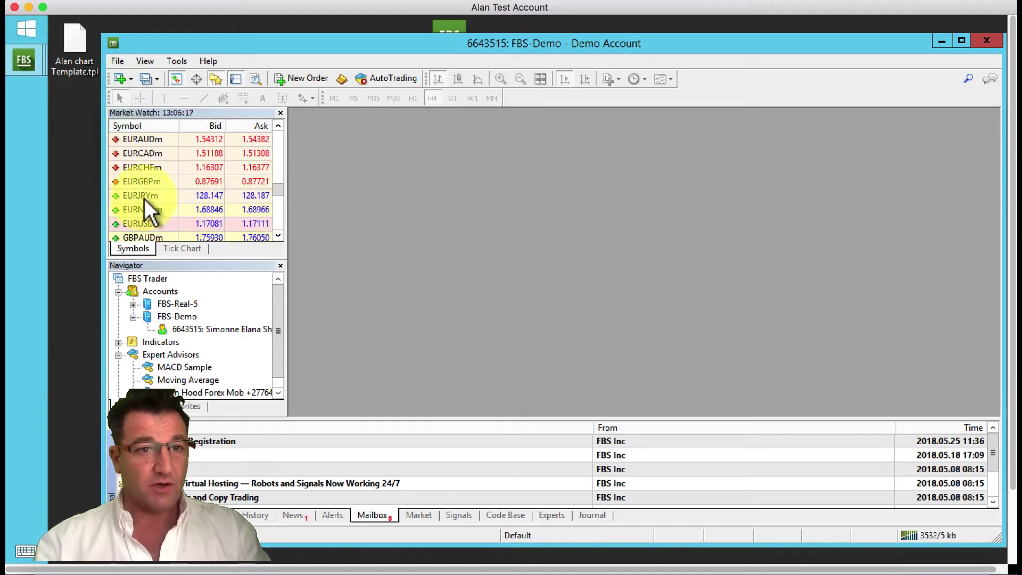
click(277, 207)
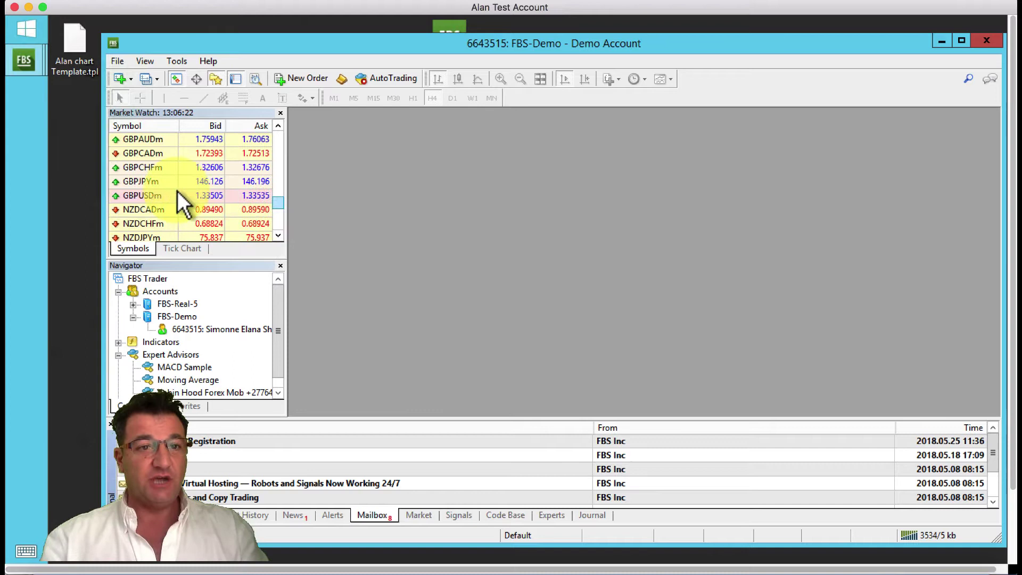
click(136, 182)
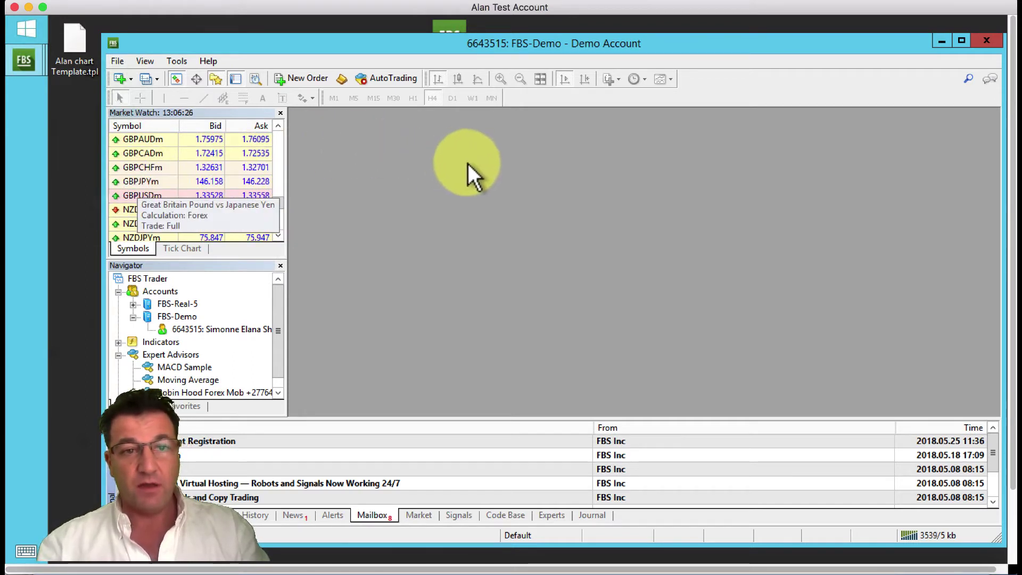
Step: Drop GBPJPYm into the workspace to open its H1 chart, then carry the desktop template file over it
mouse_move(468, 164)
mouse_down()
mouse_move(458, 175)
mouse_move(468, 165)
mouse_up()
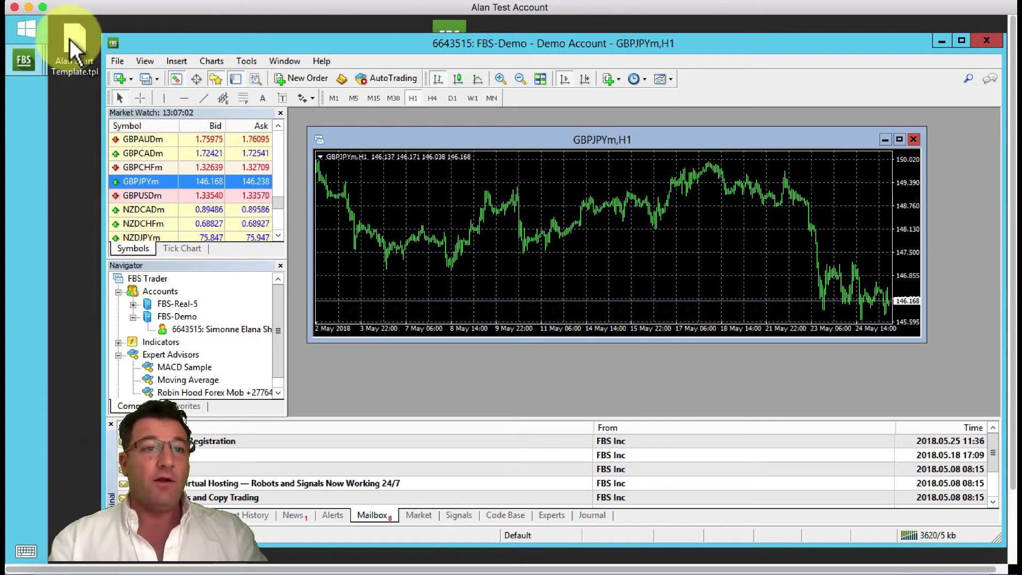
drag(69, 39, 551, 240)
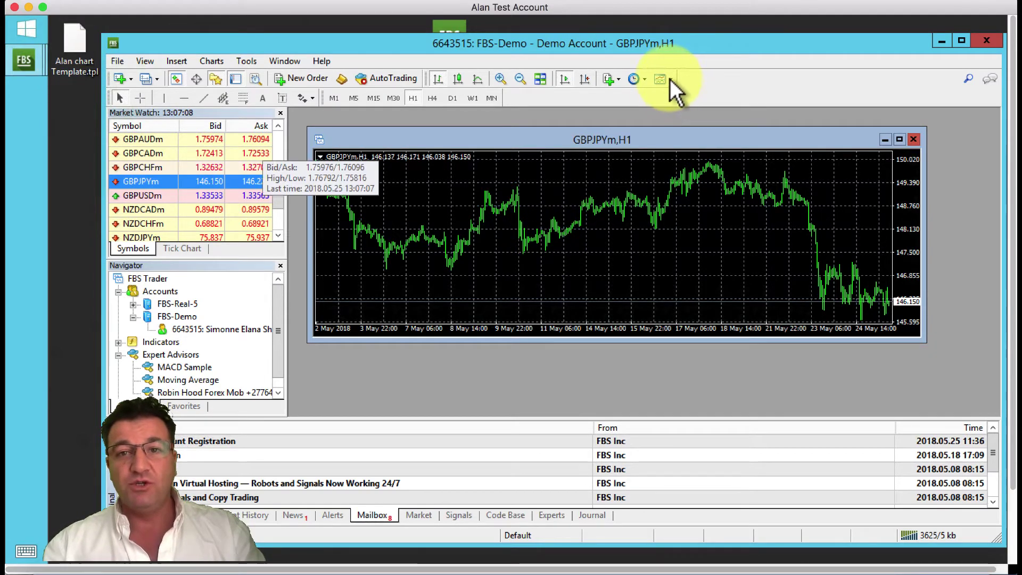
Step: Release the template file on the chart and switch the GBPJPYm chart to H4
click(496, 117)
click(432, 98)
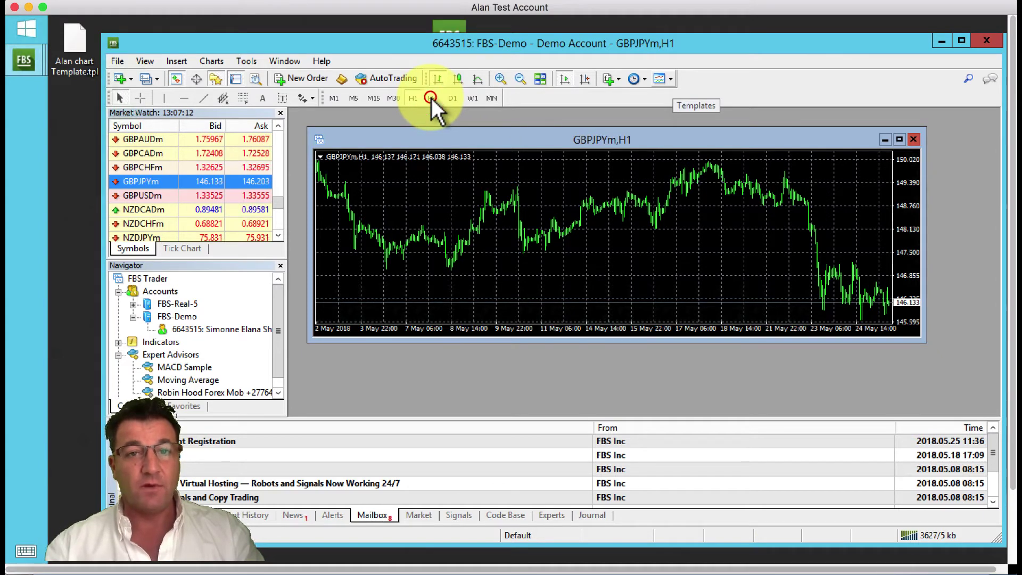
click(432, 98)
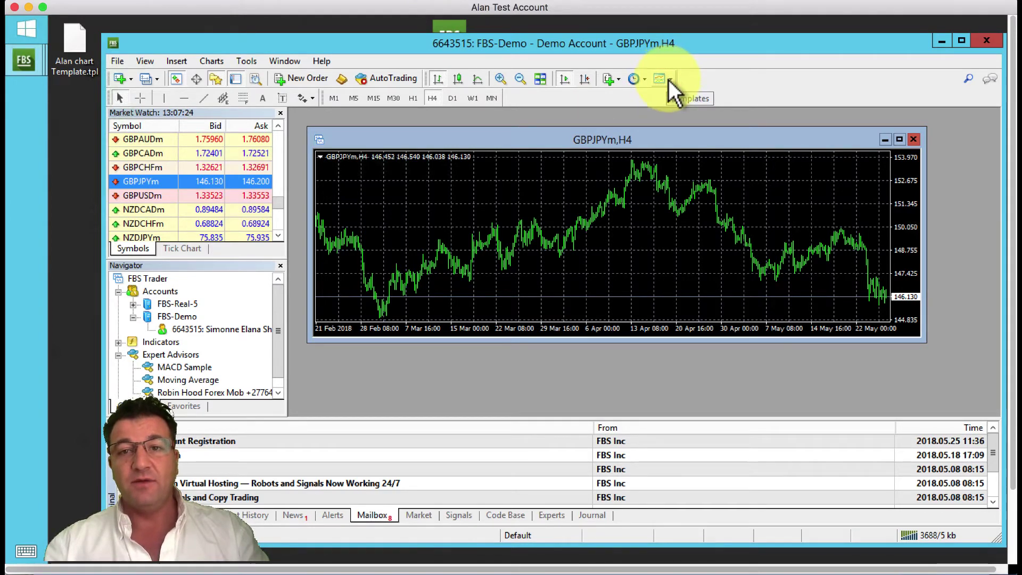
Step: Show the Templates toolbar dropdown menu
click(670, 79)
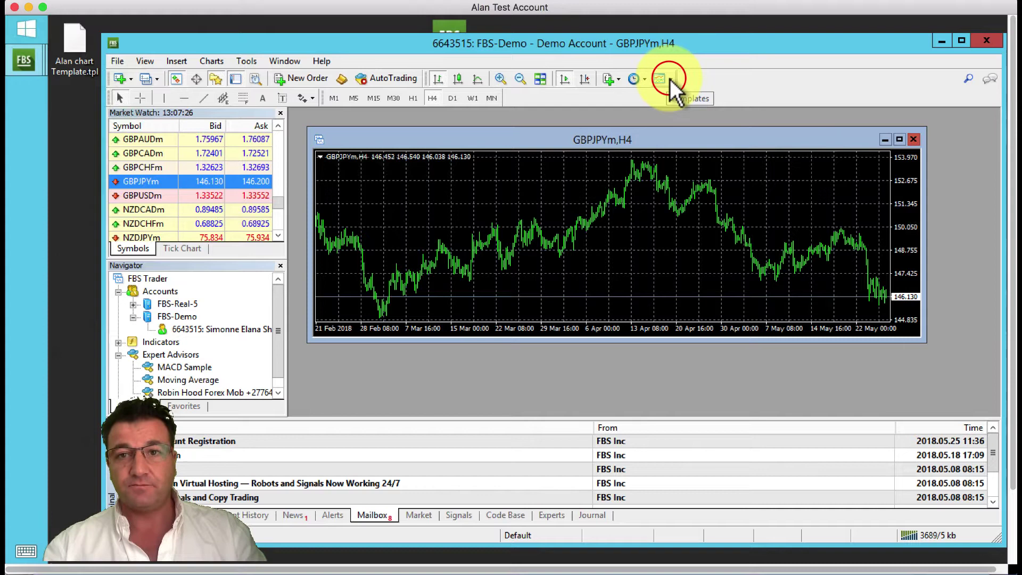
click(670, 79)
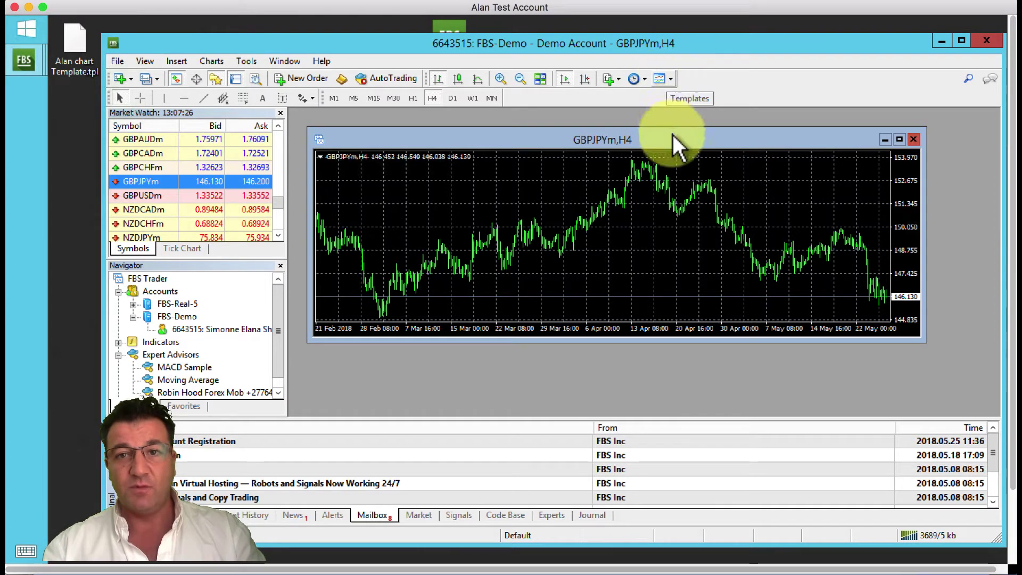
click(670, 84)
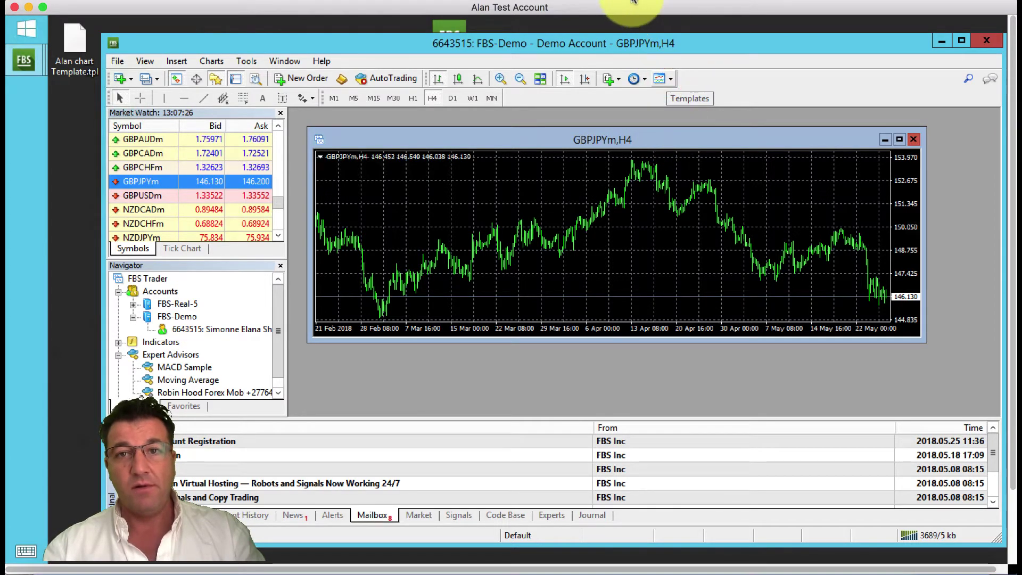
click(670, 79)
click(672, 81)
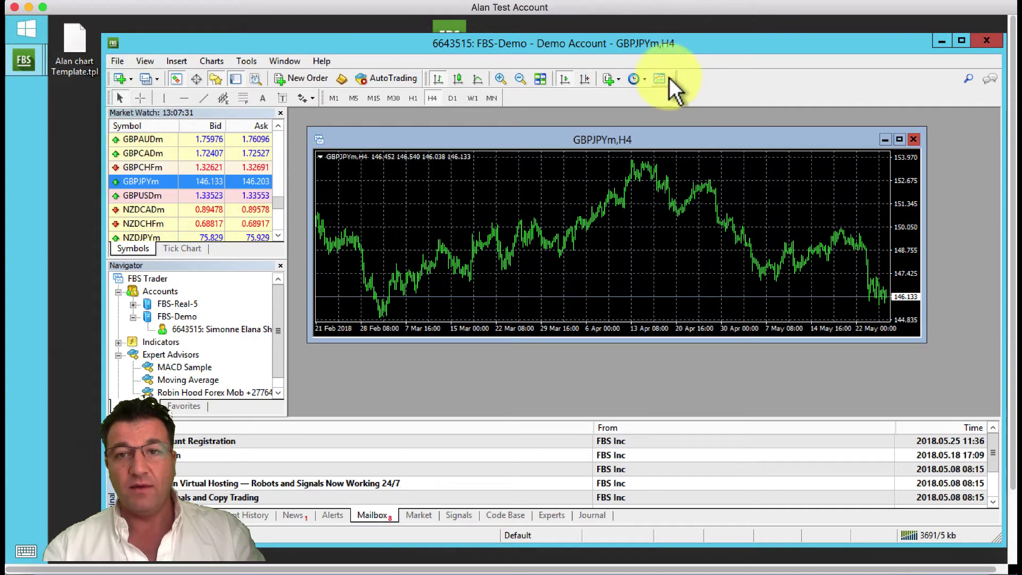
Step: Load 'Alan chart Template.tpl' from the Desktop onto the GBPJPYm H4 chart
click(669, 77)
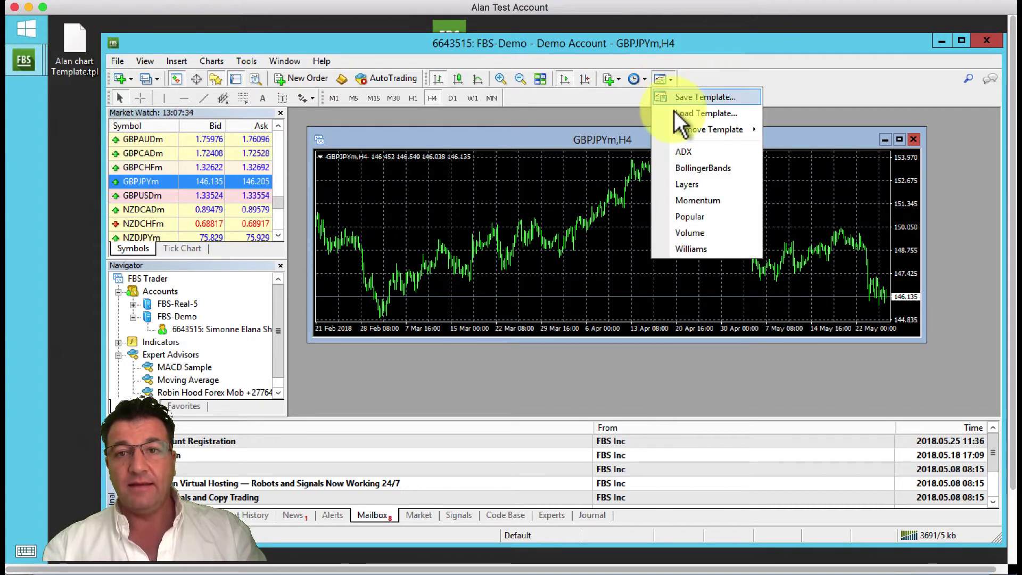
click(686, 113)
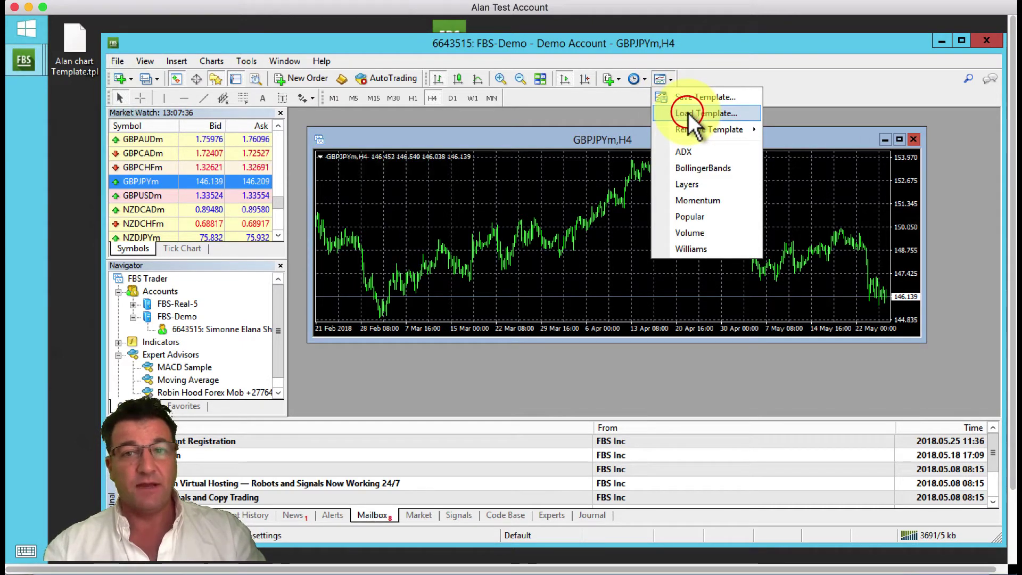
click(678, 112)
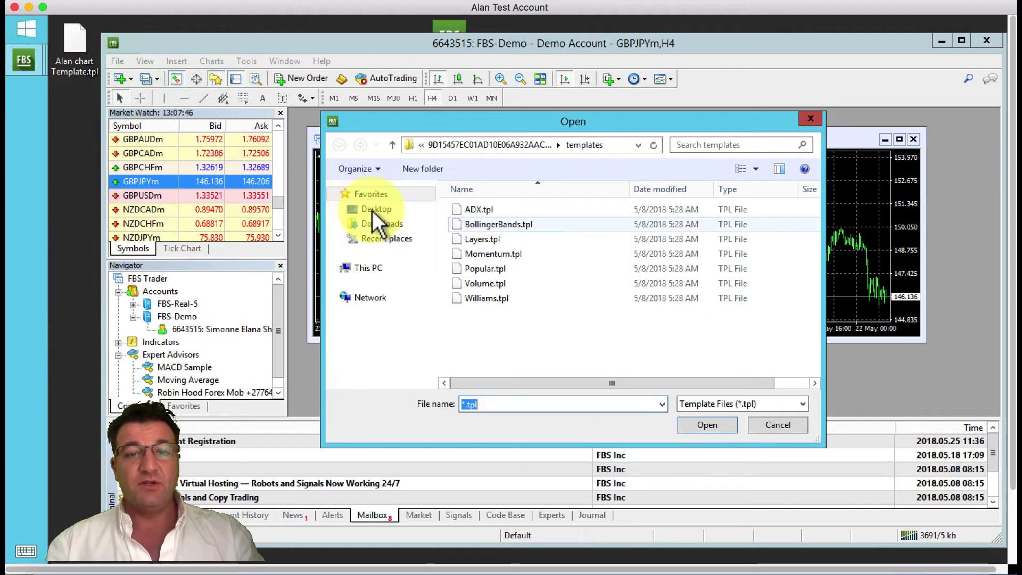
click(376, 209)
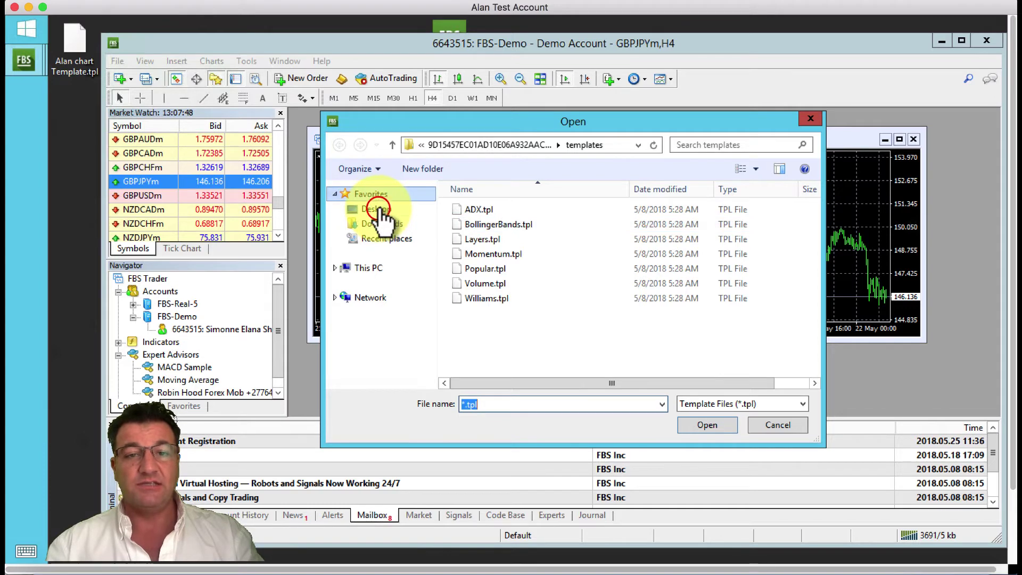
click(378, 209)
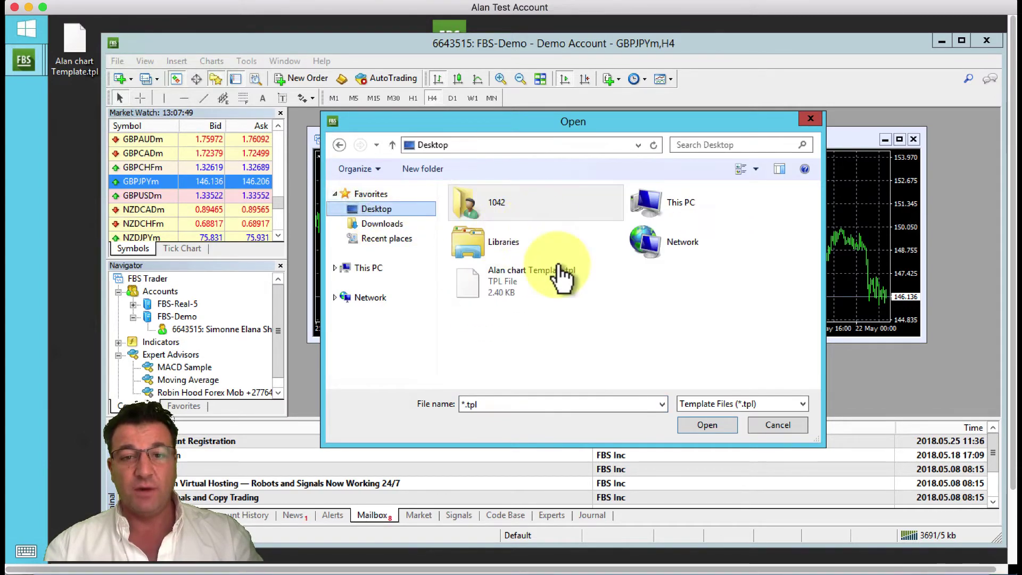
click(476, 280)
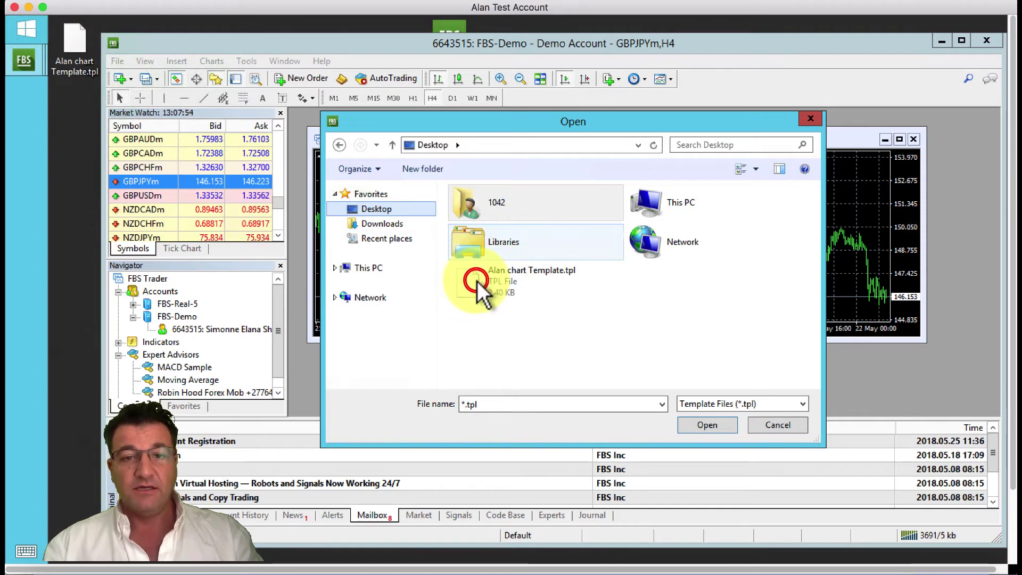
double_click(470, 282)
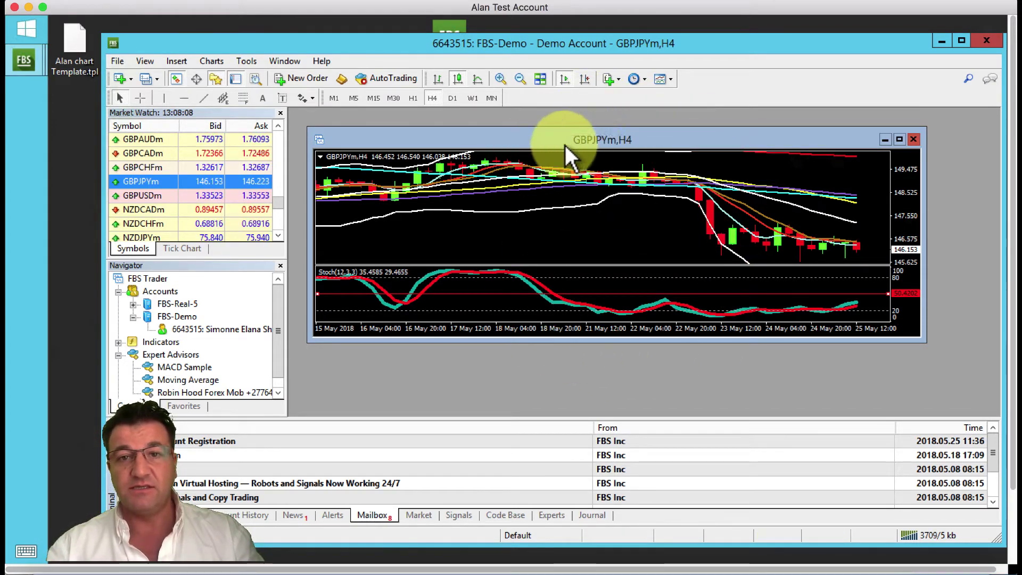
Step: Maximize the GBPJPYm H4 chart window and review the red moving average's settings, leaving them unchanged
click(540, 77)
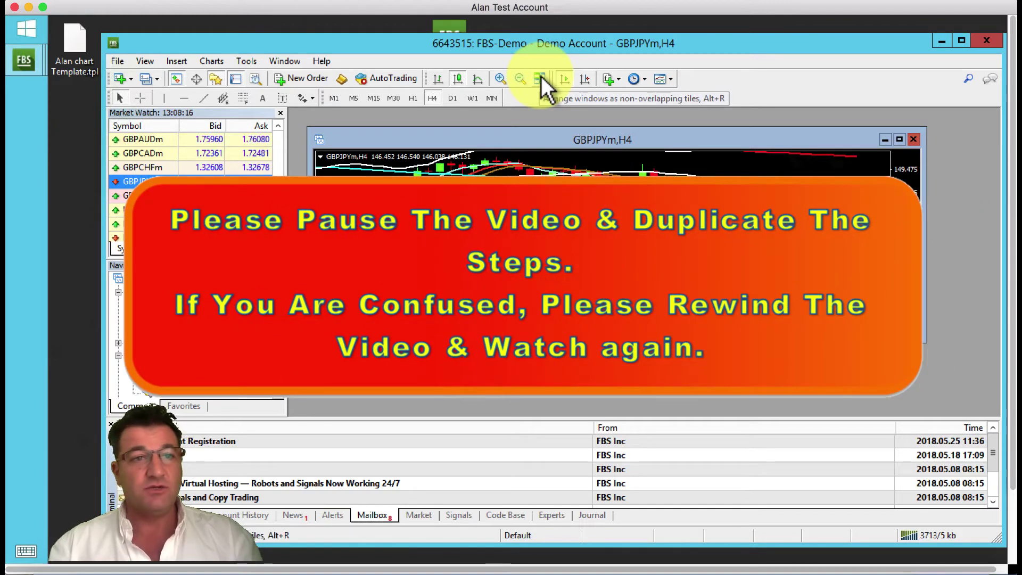
click(541, 77)
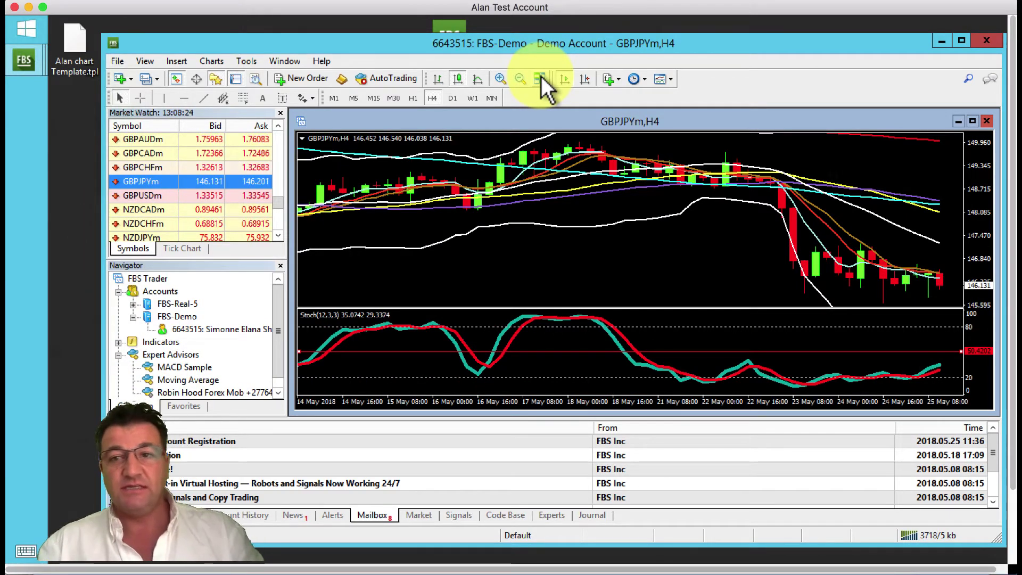
double_click(918, 137)
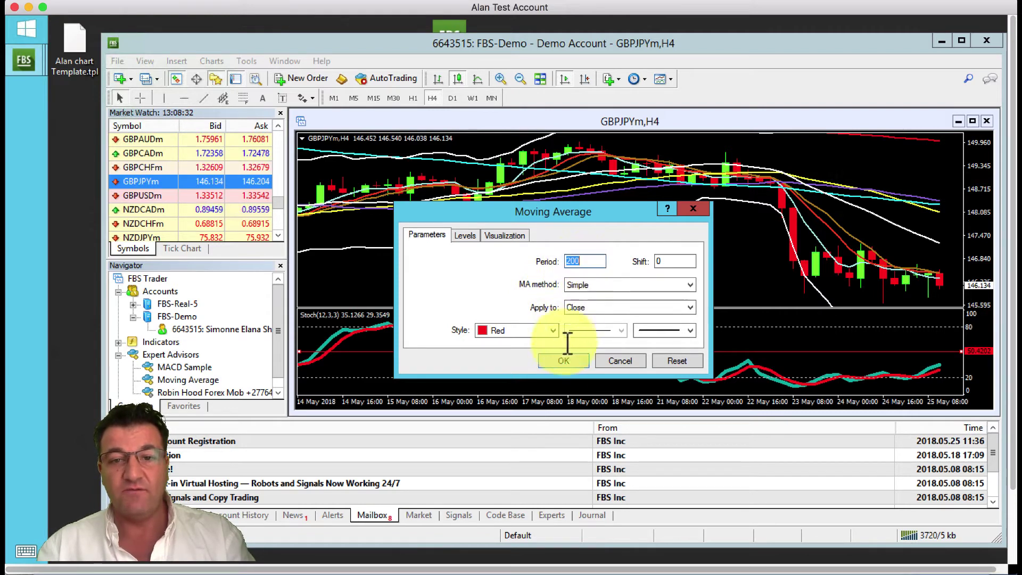
click(564, 364)
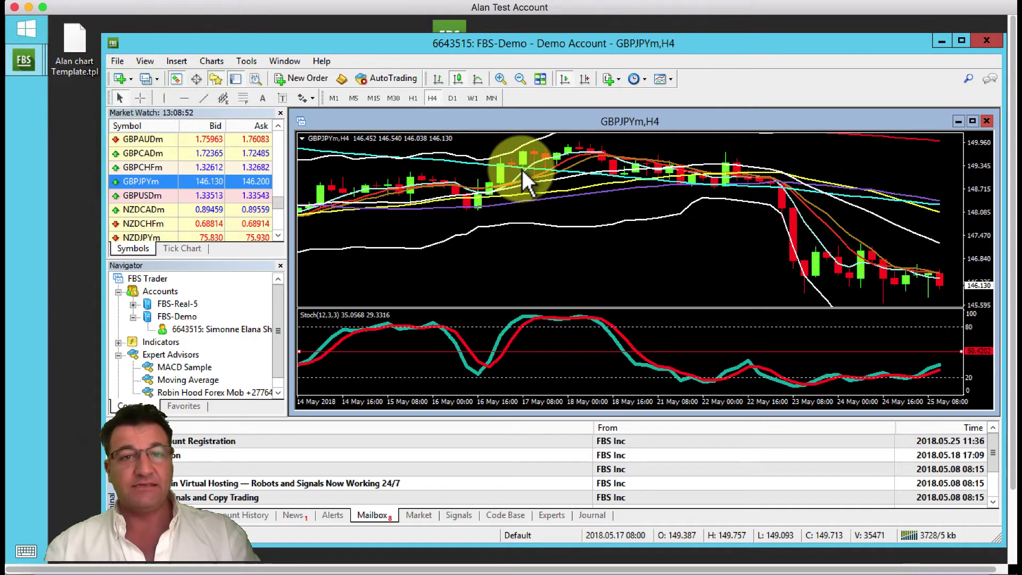
mouse_move(521, 168)
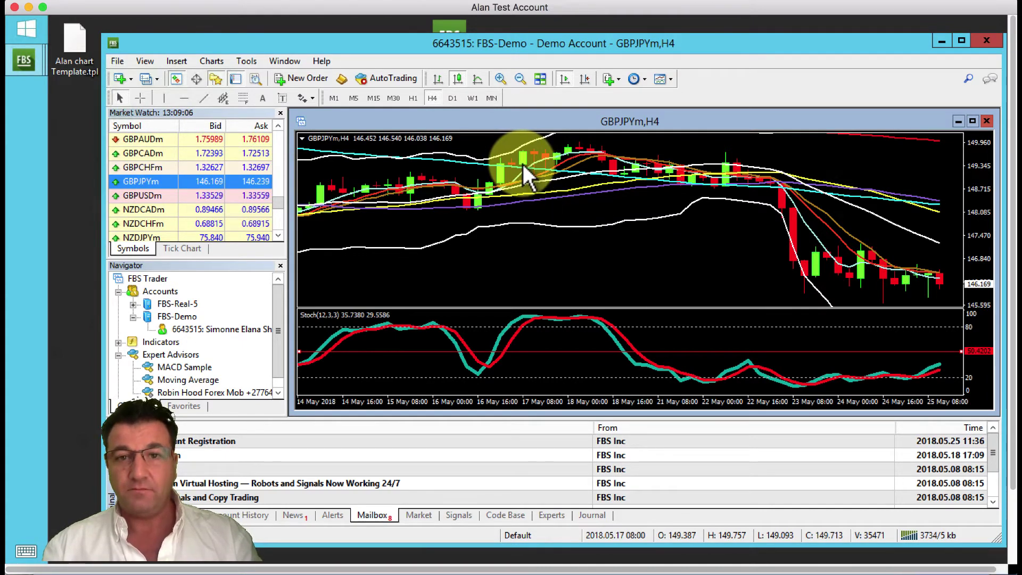
Step: Zoom in once, then out twice and back in once to show February–May 2018
click(500, 81)
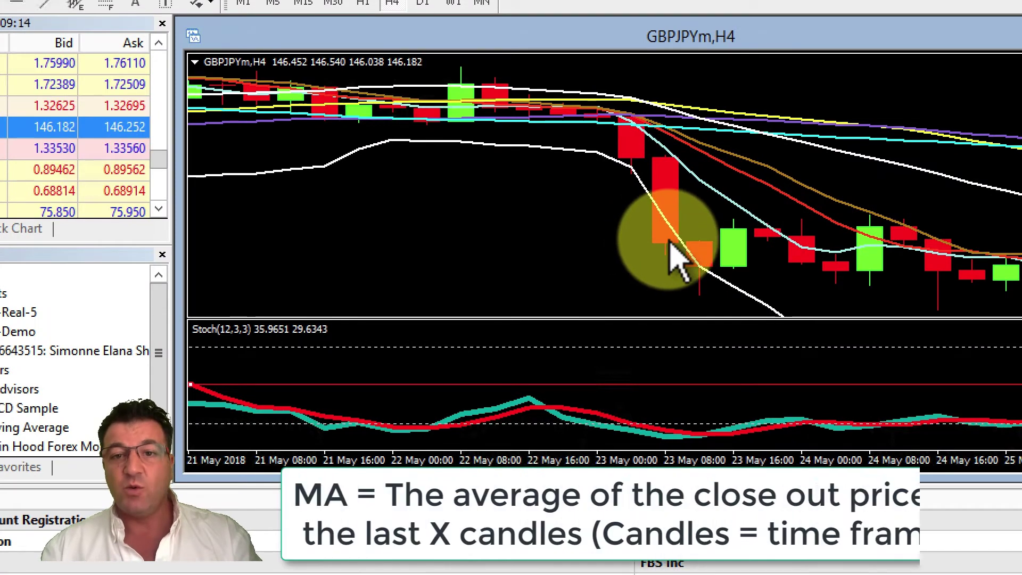
mouse_move(670, 243)
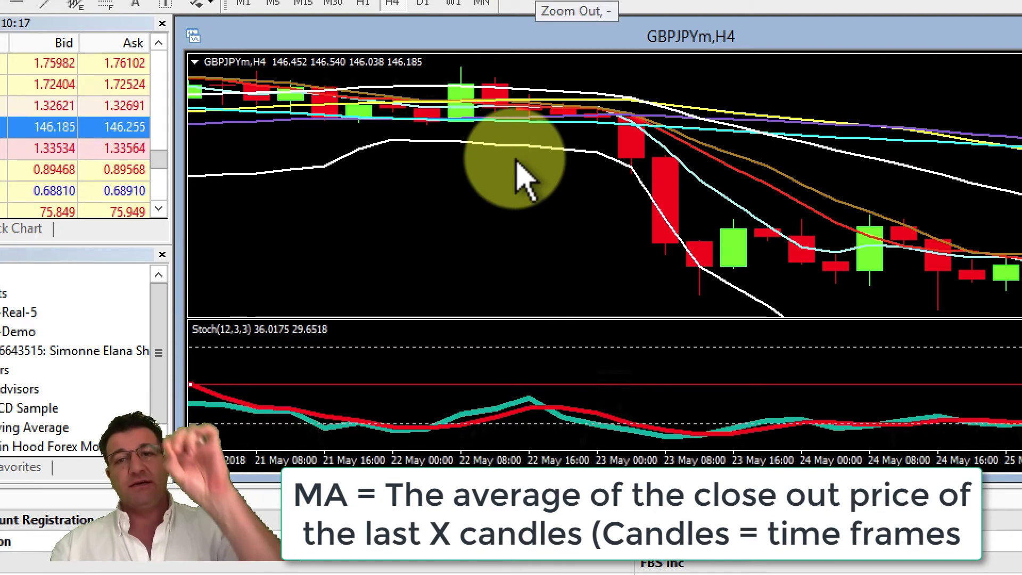
key(minus)
key(minus)
key(minus)
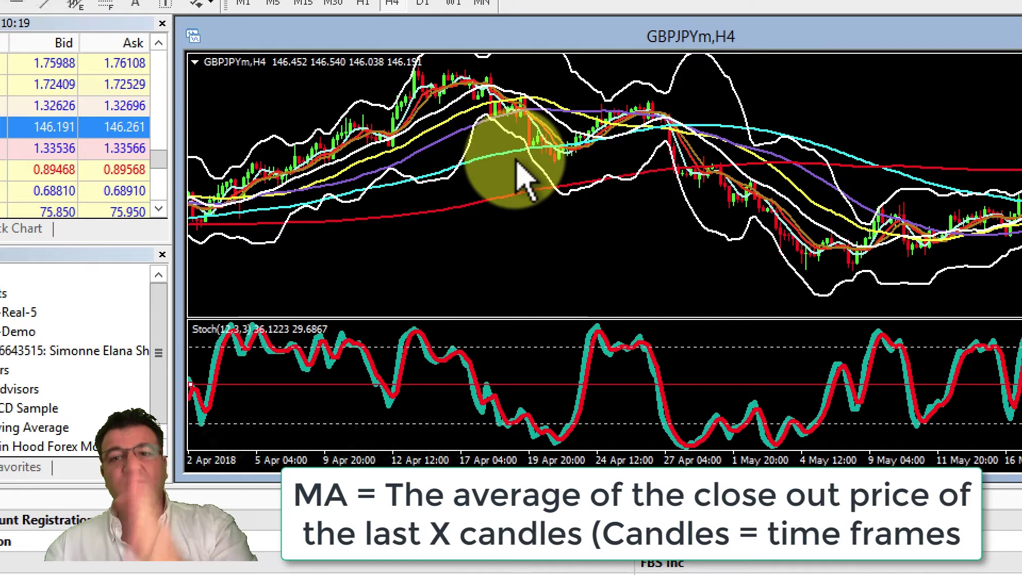
key(minus)
key(minus)
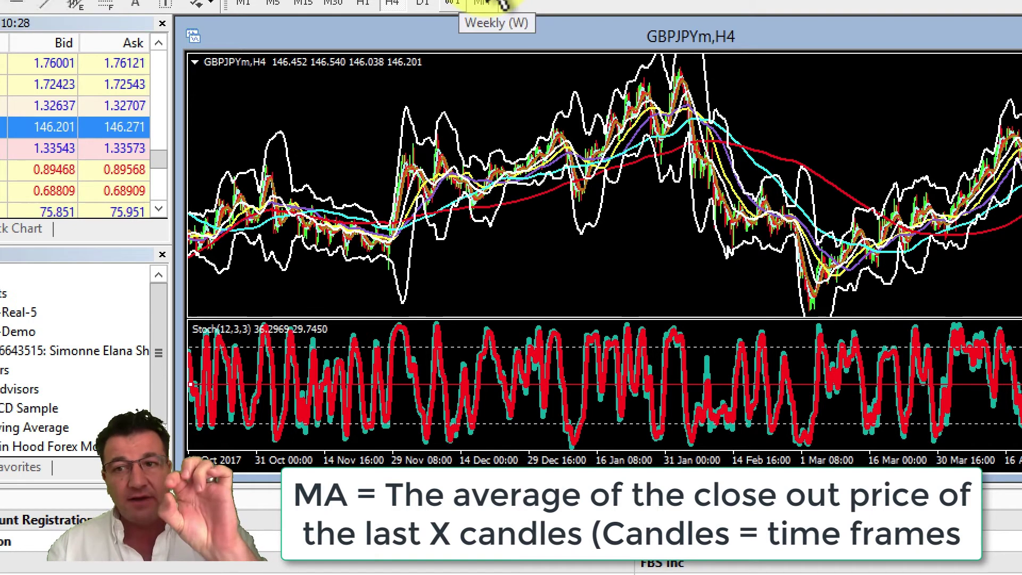
key(plus)
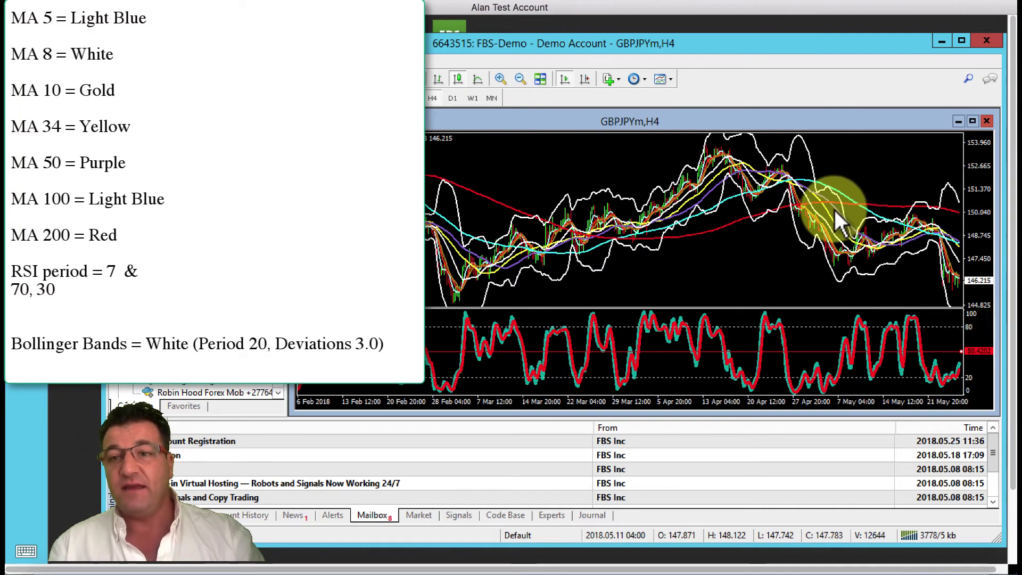
mouse_move(837, 209)
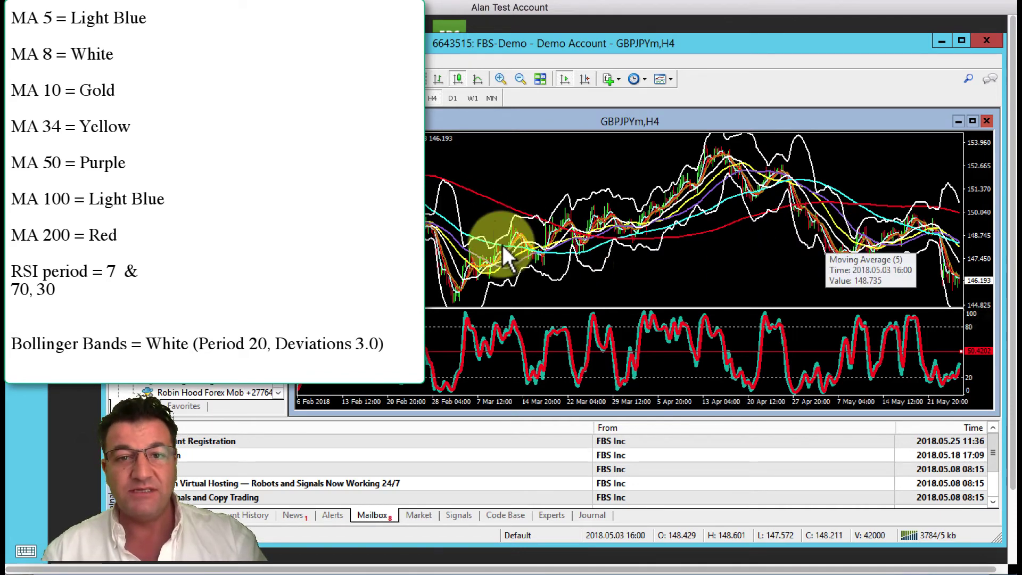
mouse_move(874, 233)
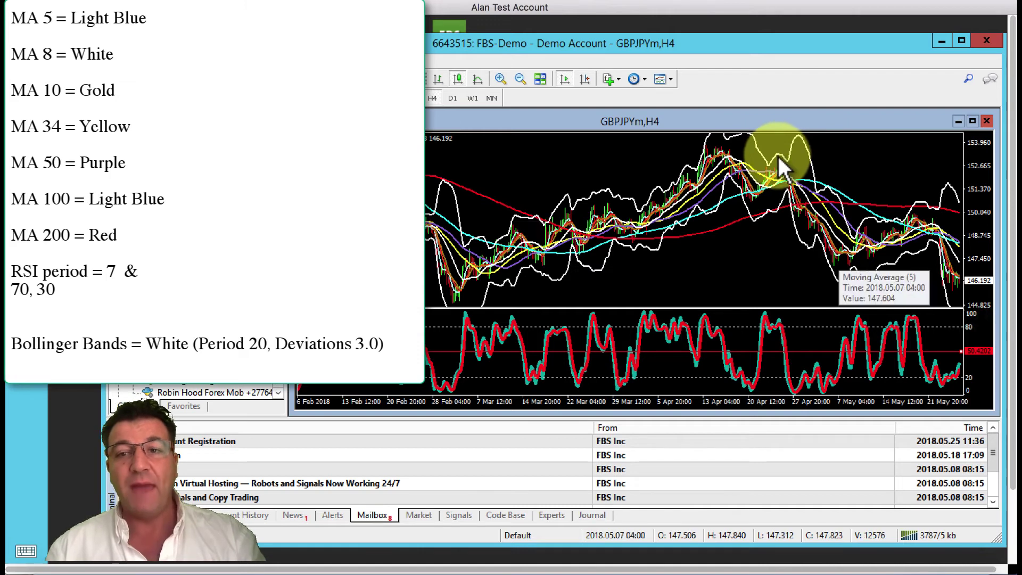
mouse_move(779, 158)
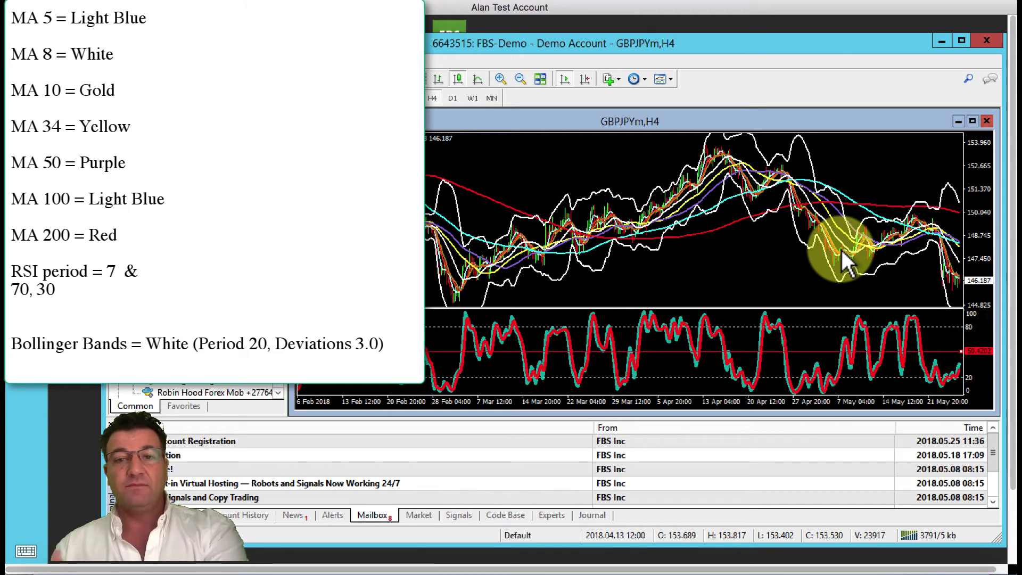
mouse_move(842, 250)
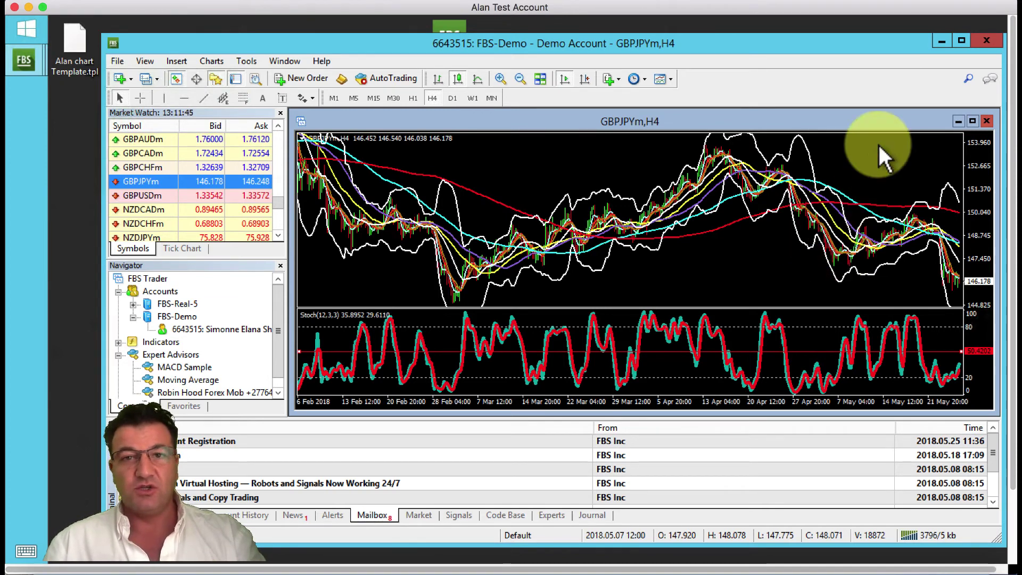
Step: Zoom the chart in twice to its closest view of large late-May candles
click(500, 79)
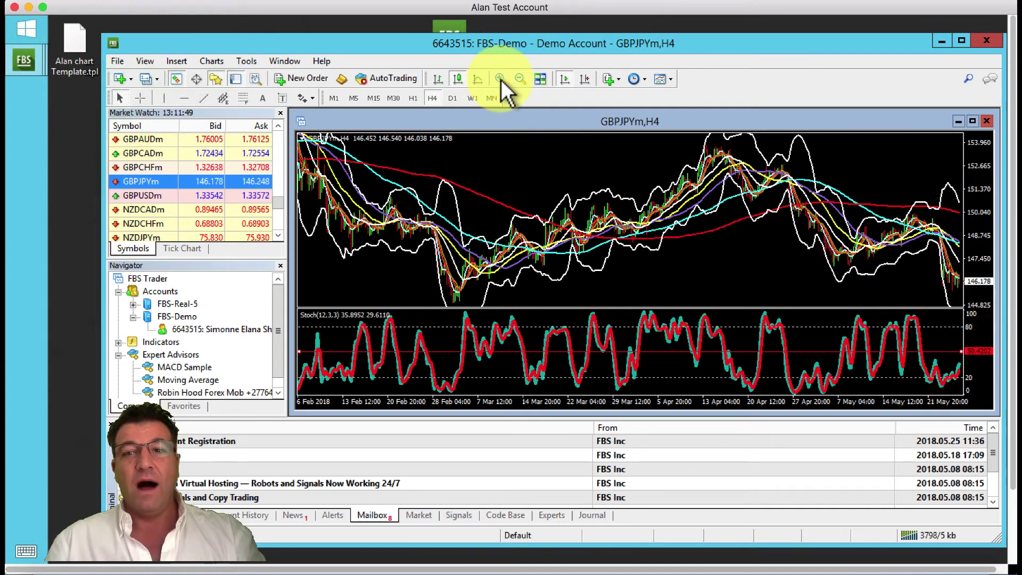
click(499, 78)
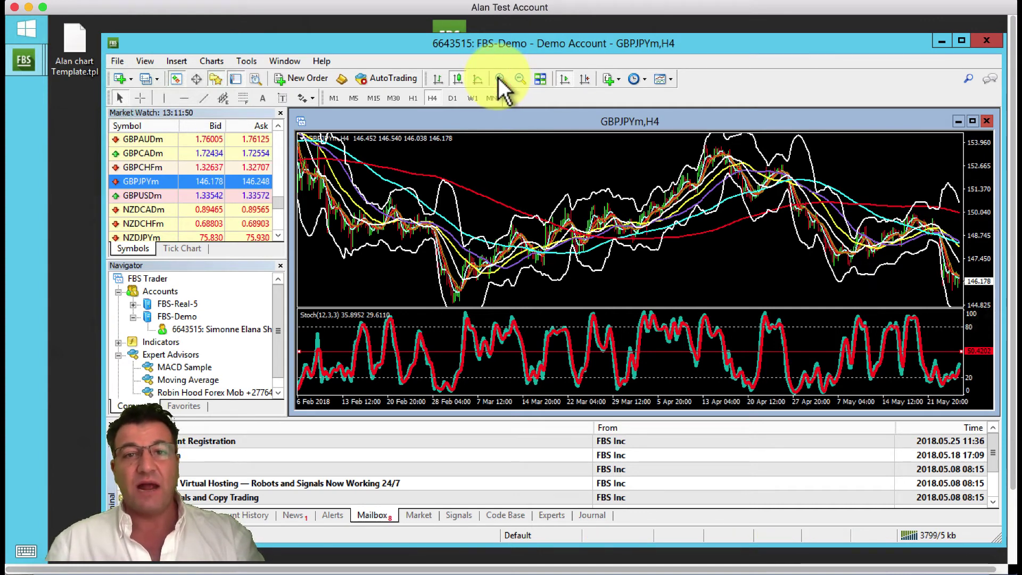